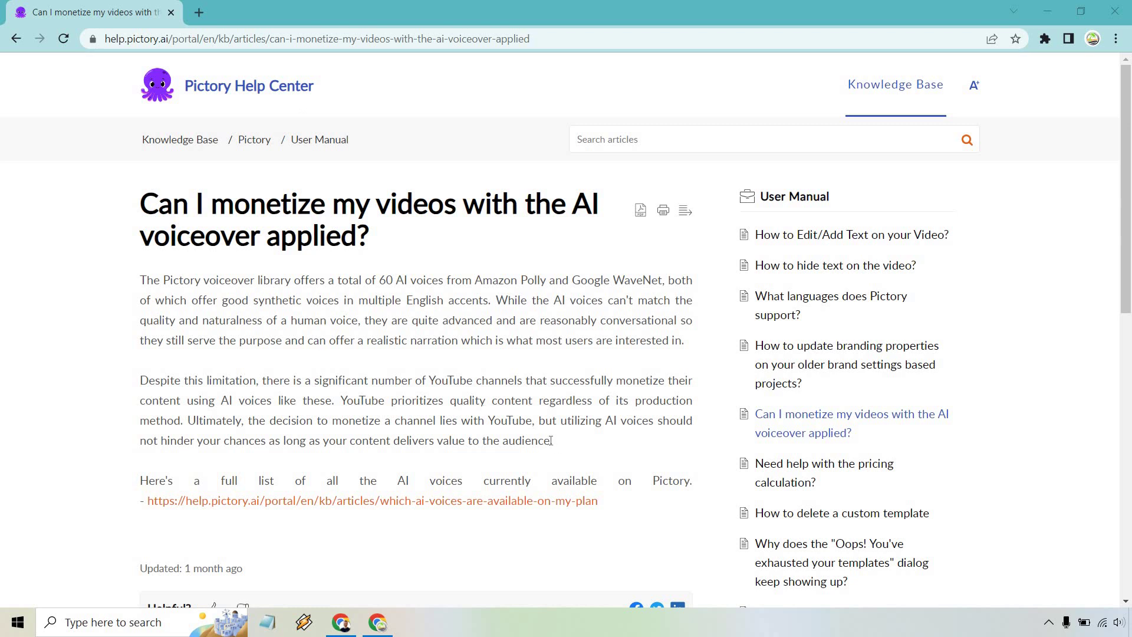
- Select the clause 'but utilizing AI voices should… audience.' ending the second paragraph
{"action": "left_click_drag", "start_coordinate": [558, 441], "coordinate": [540, 420]}
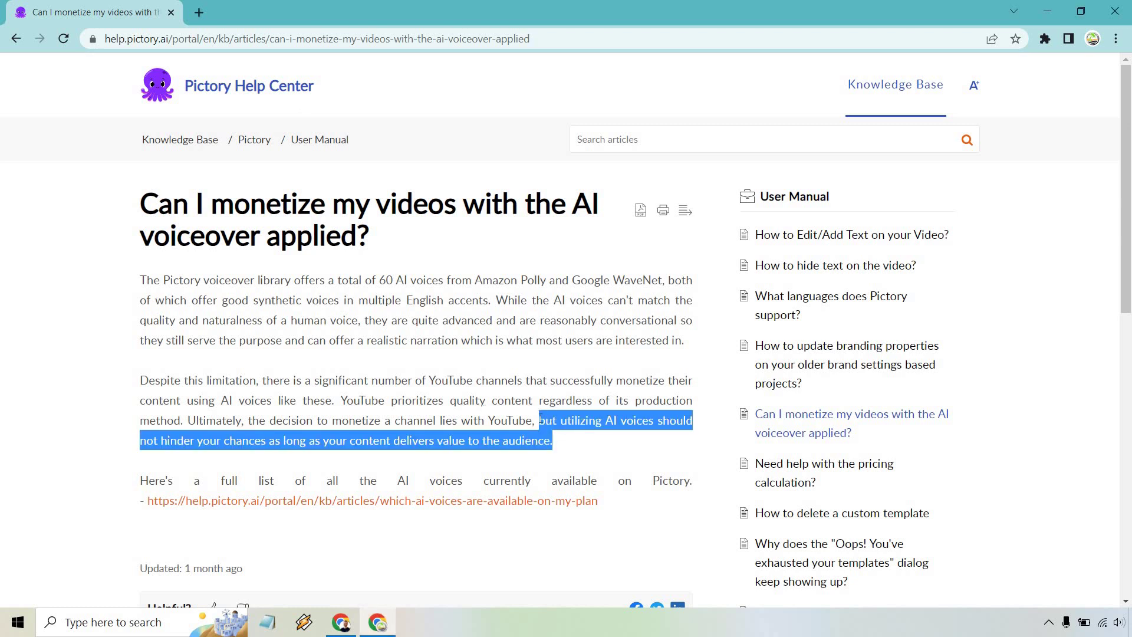